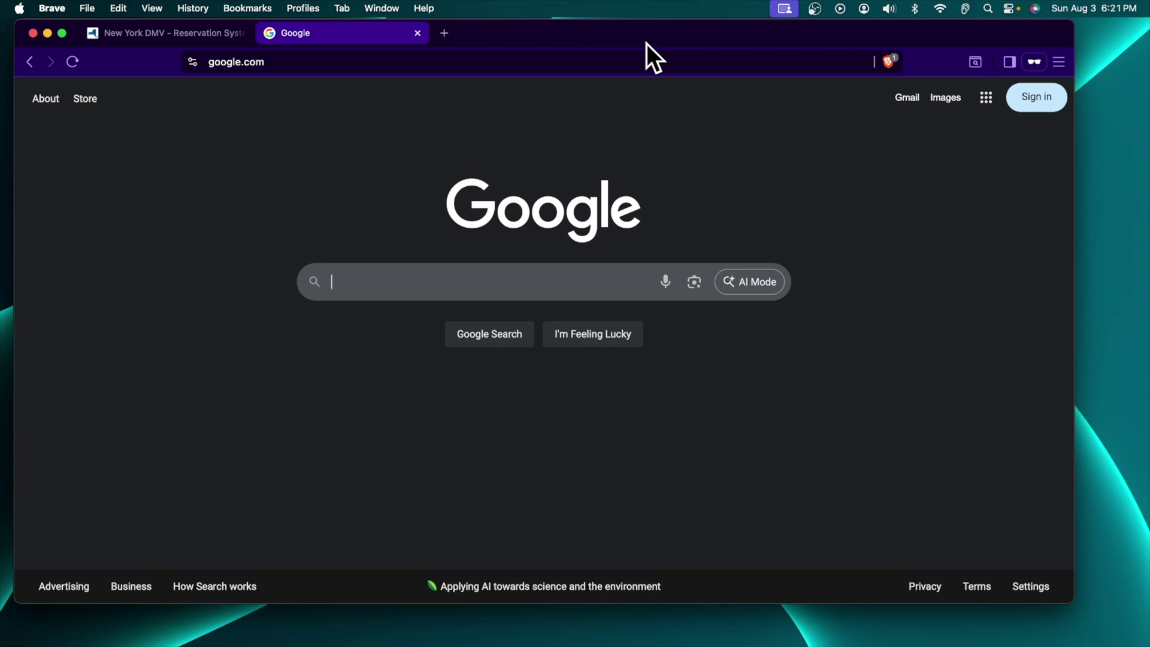
- Run a Google search for 'final cut pro'
drag(695, 31, 720, 41)
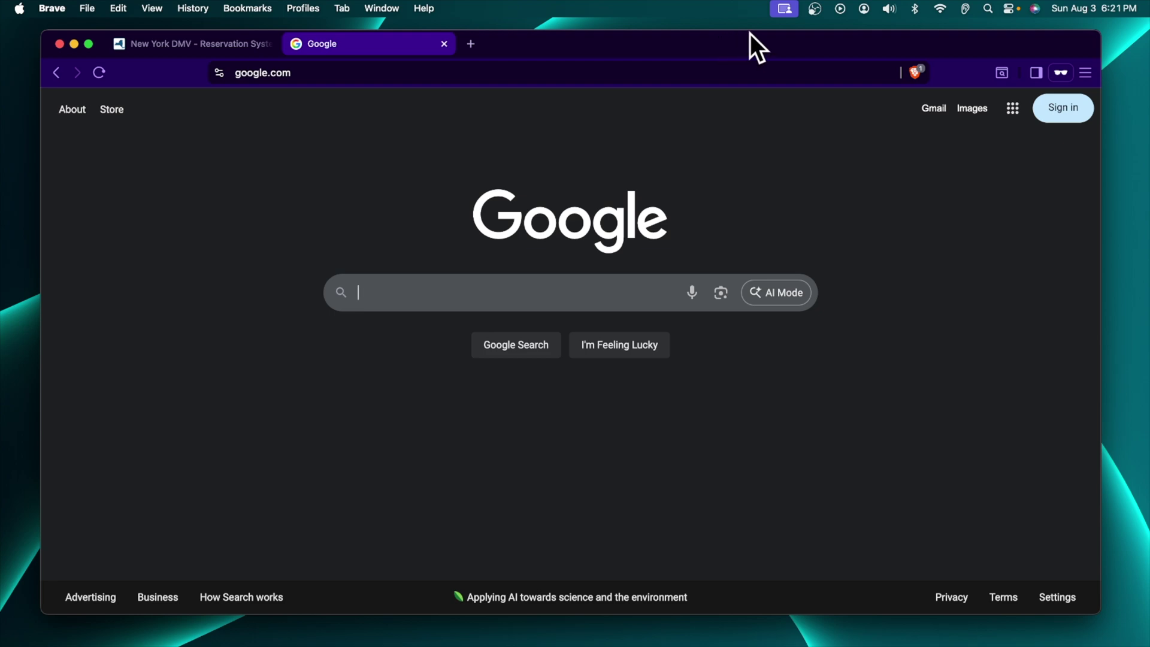
click(378, 294)
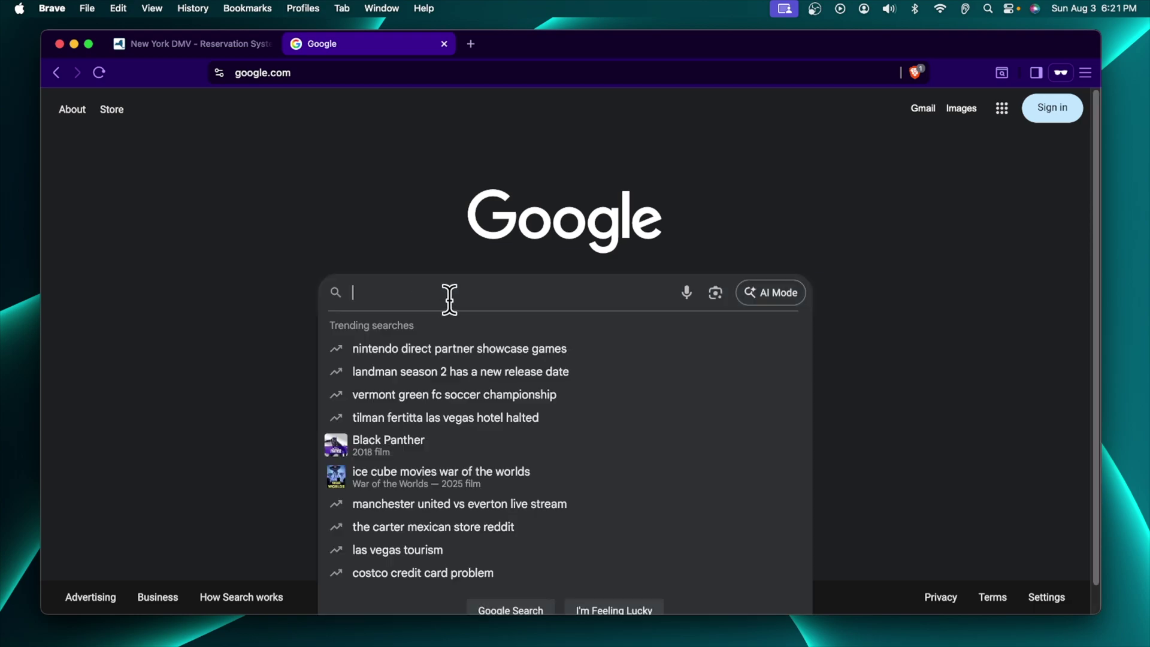
text(final cut)
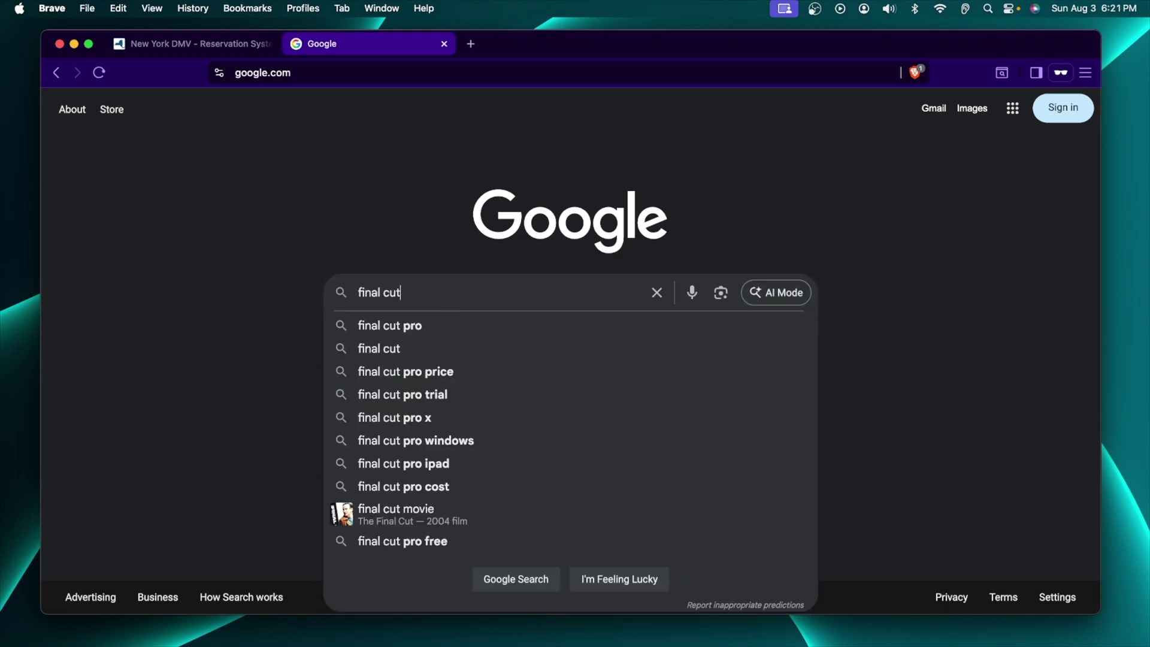
text( pro)
key(Return)
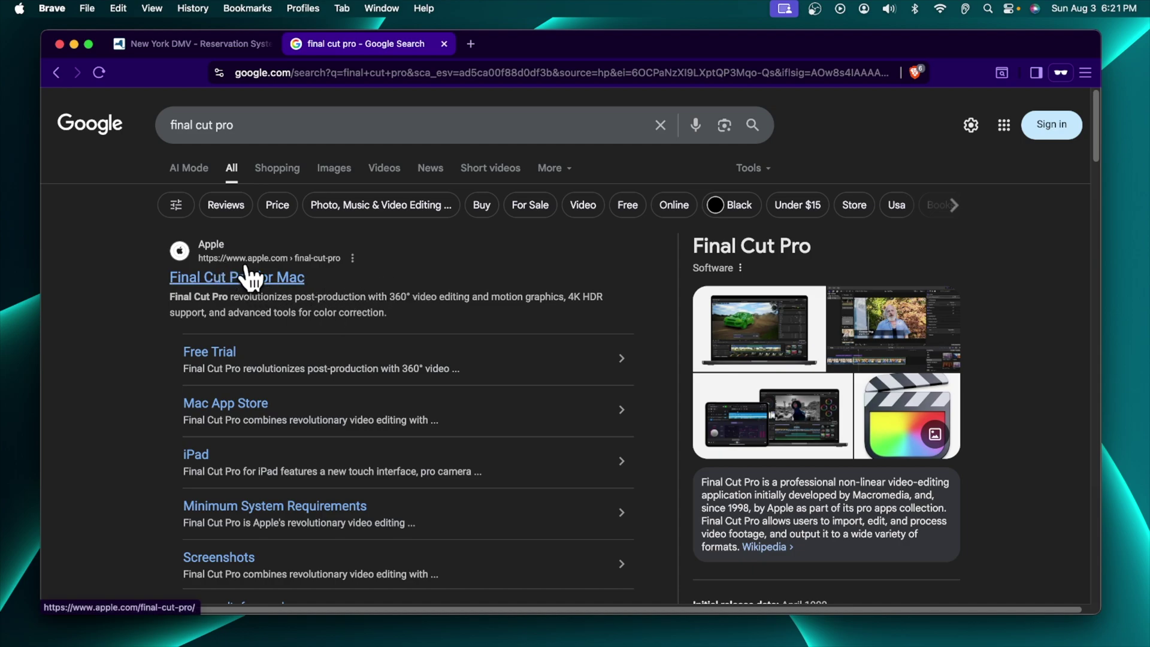
- Open Apple's Final Cut Pro for Mac result and go to its 90-day Free Trial page
click(281, 279)
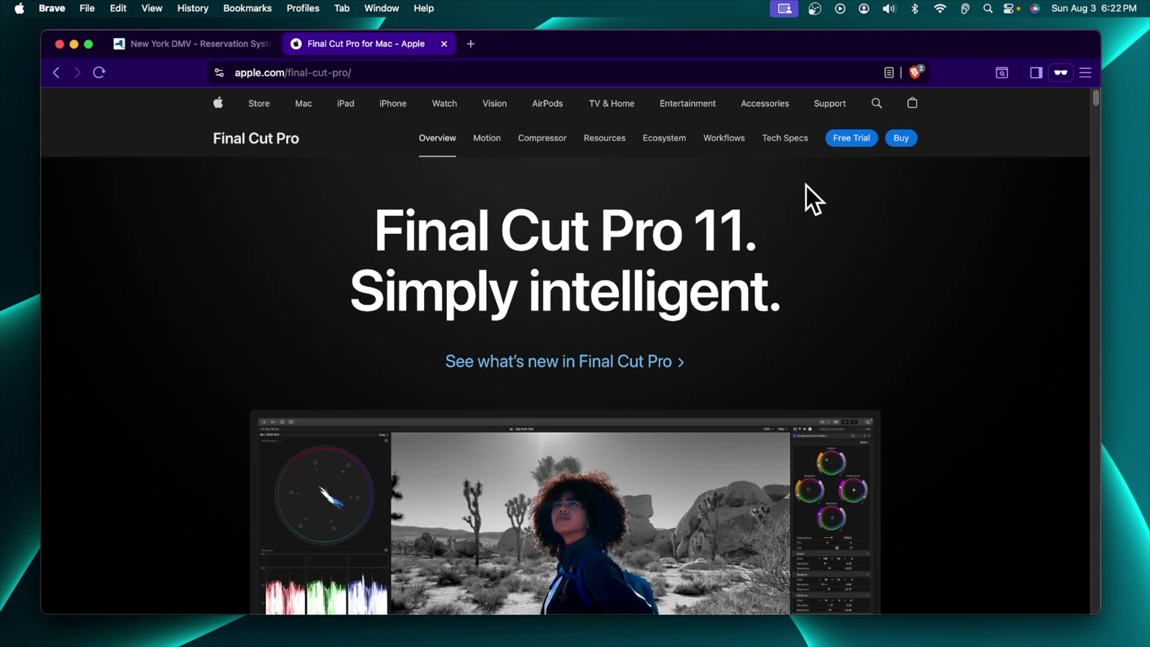
click(850, 139)
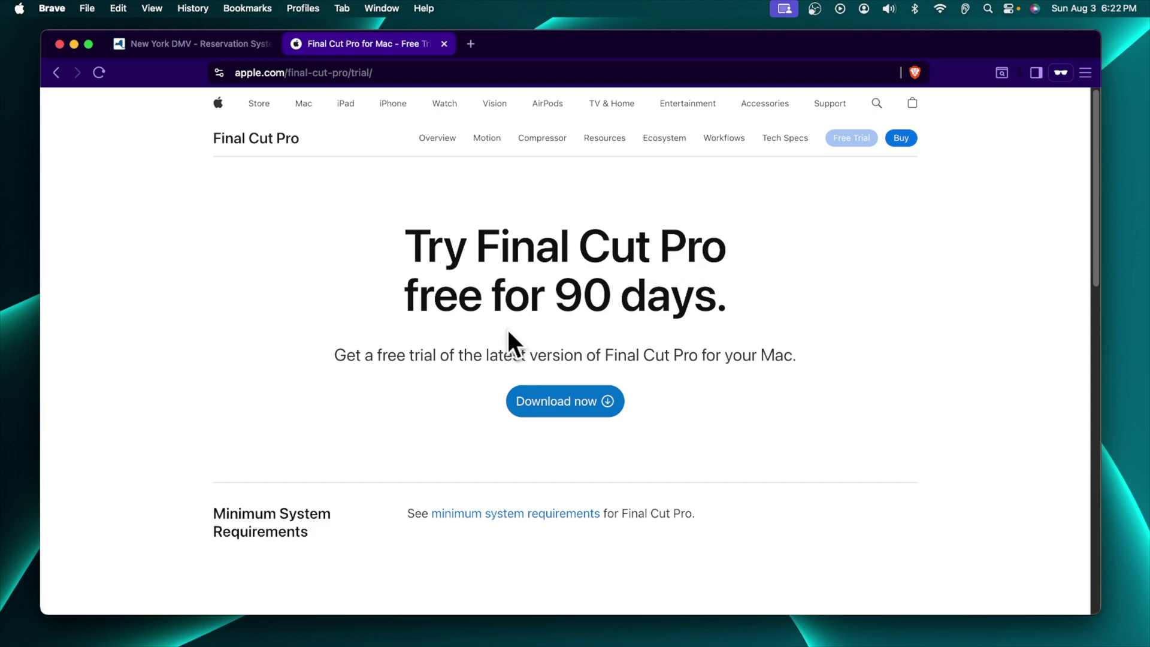
drag(727, 311, 385, 223)
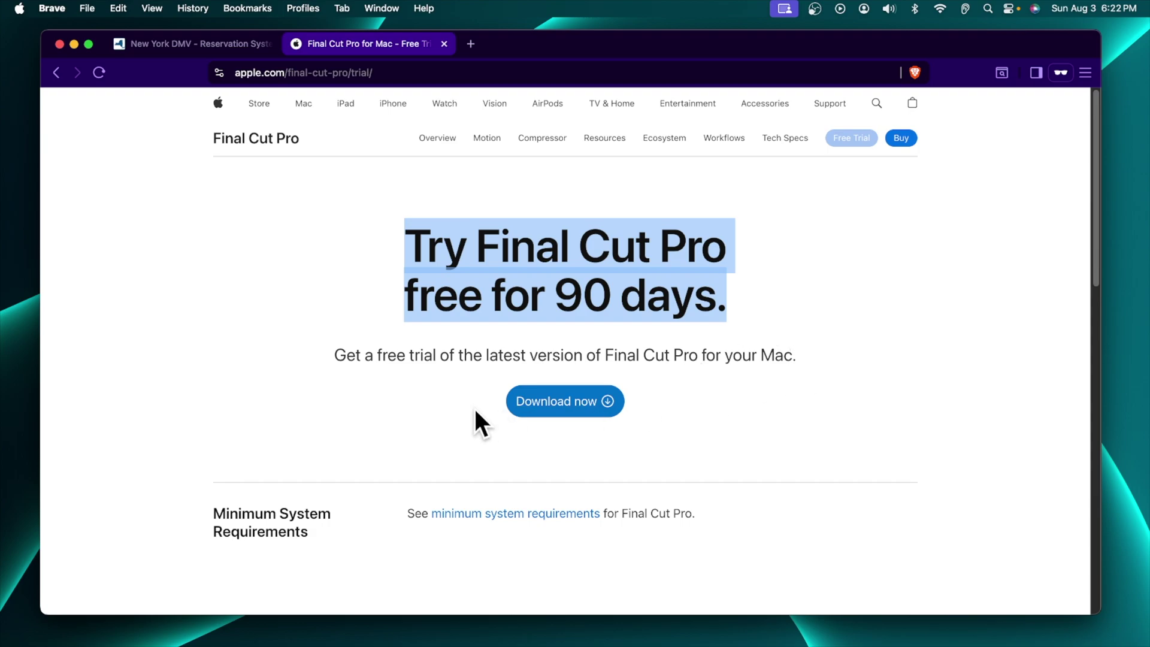
- Save FinalCutProTrial.dmg to Downloads and check the 5.5 GB download's progress
click(563, 404)
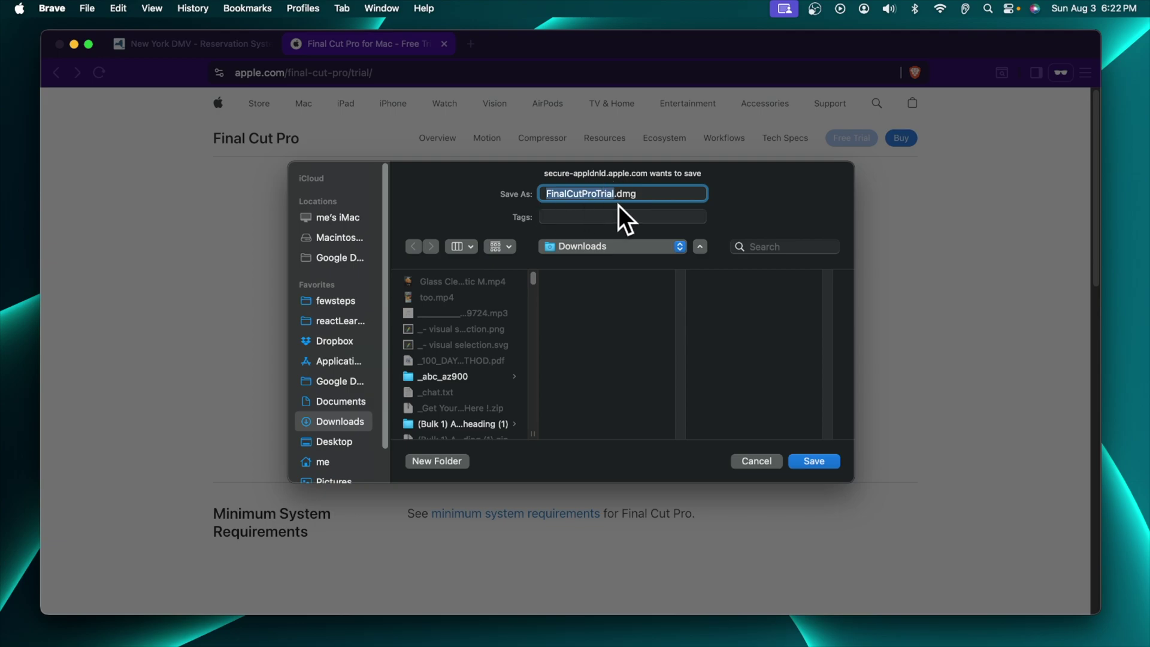
click(812, 461)
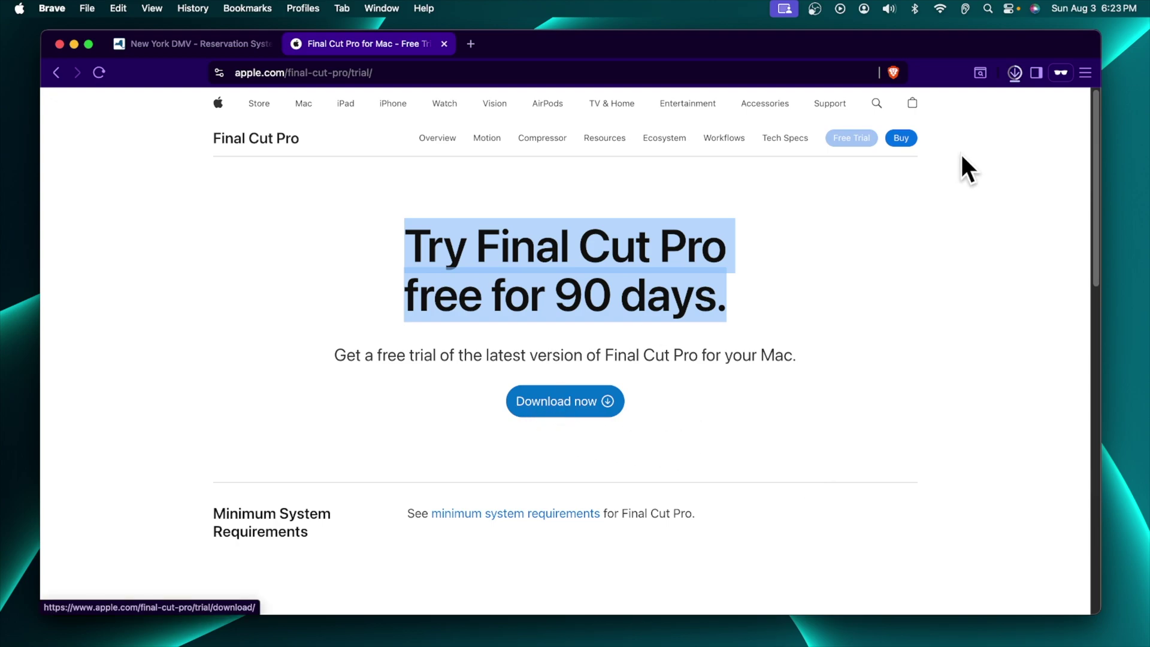
click(1014, 74)
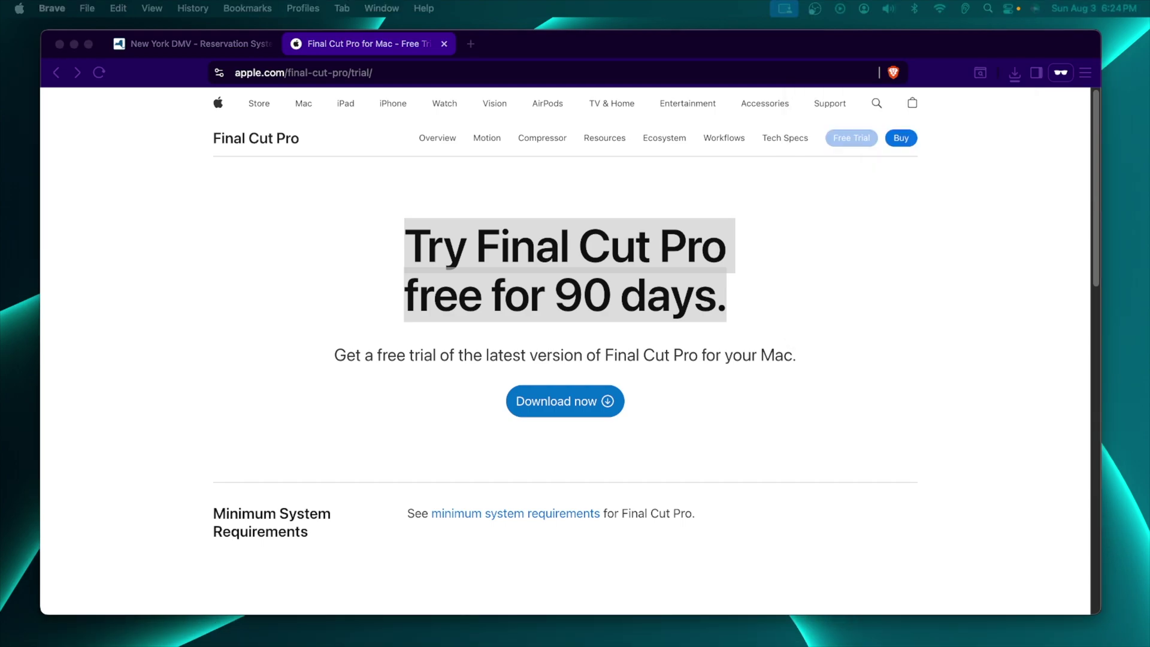
- Mount FinalCutProTrial.dmg from Downloads and select FinalCutProTrial.pkg in its volume window
drag(1148, 246, 574, 245)
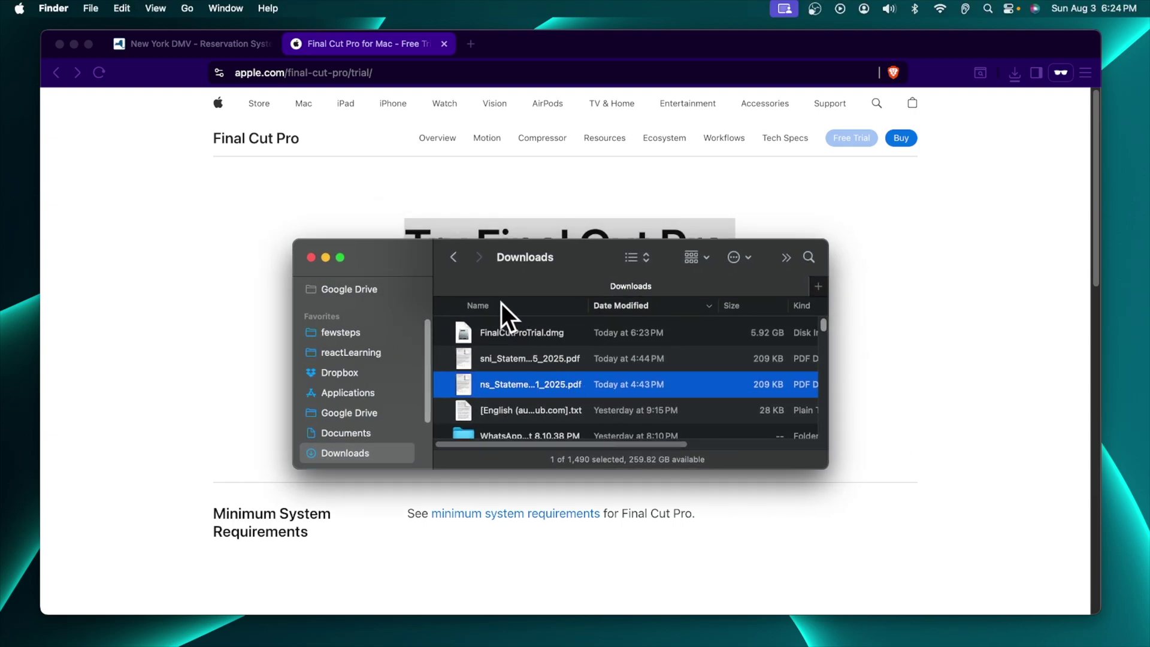
click(505, 327)
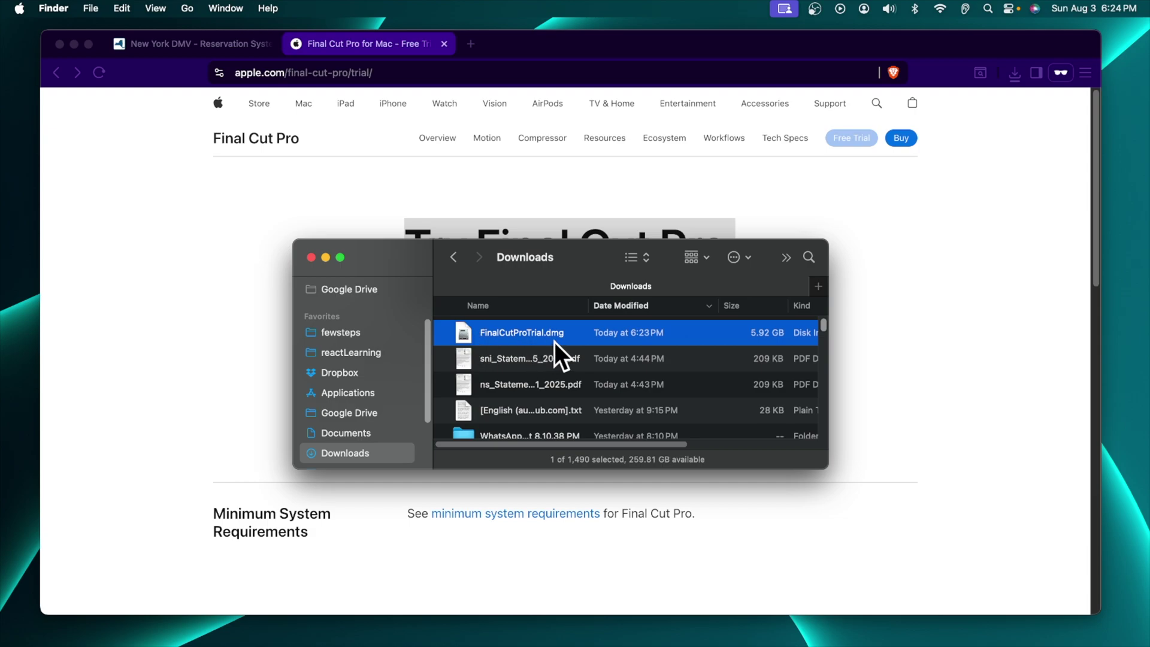
double_click(487, 328)
drag(532, 271, 448, 188)
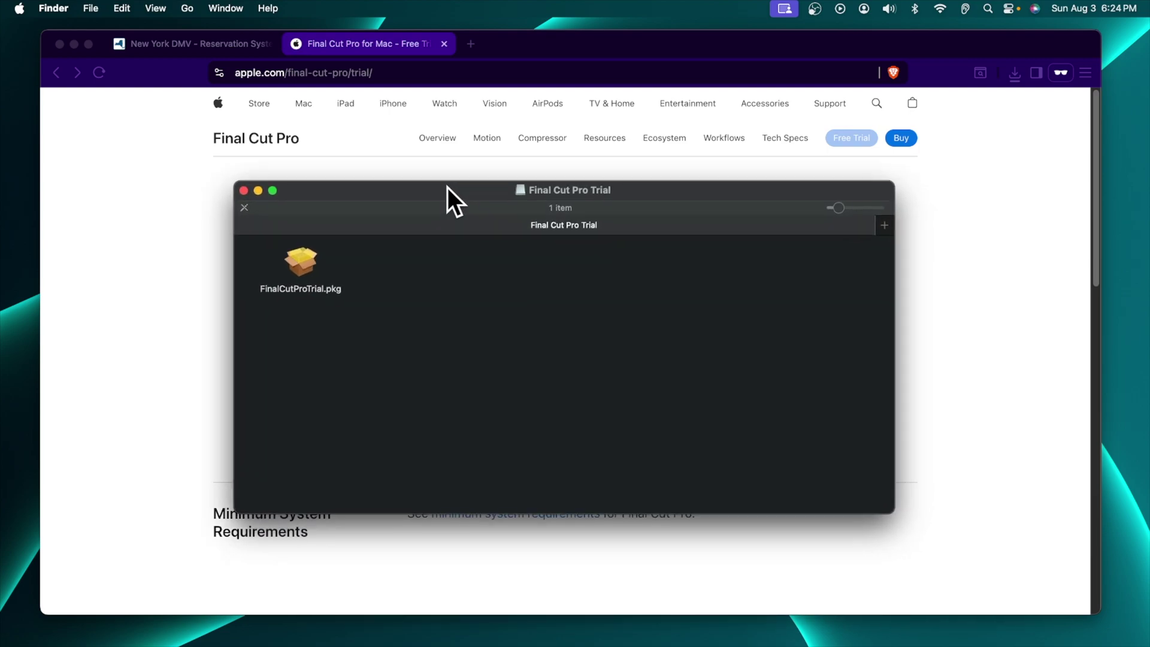
click(310, 264)
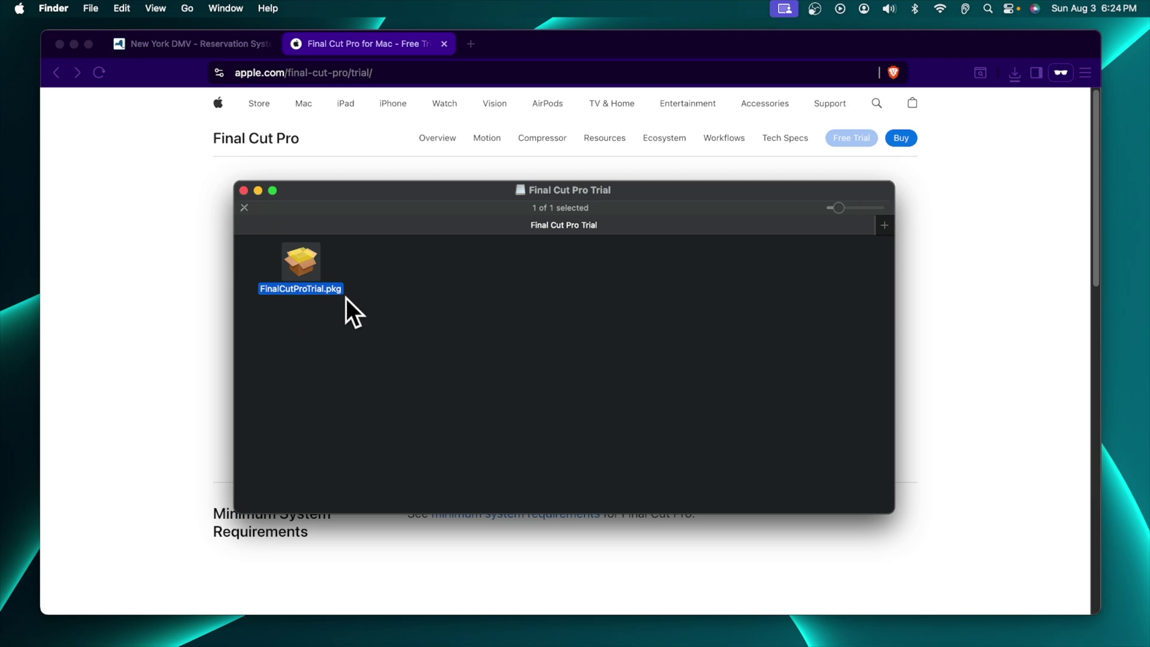
- Launch FinalCutProTrial.pkg, scroll through and agree to the license, reaching the Macintosh HD install step
double_click(296, 267)
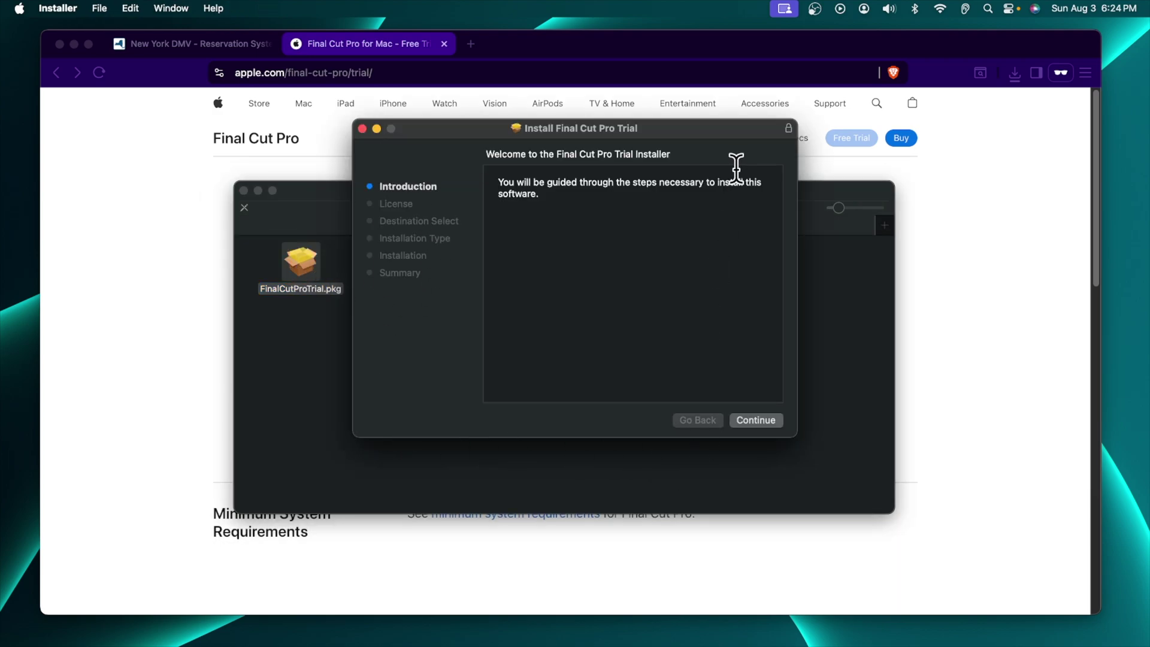
click(760, 422)
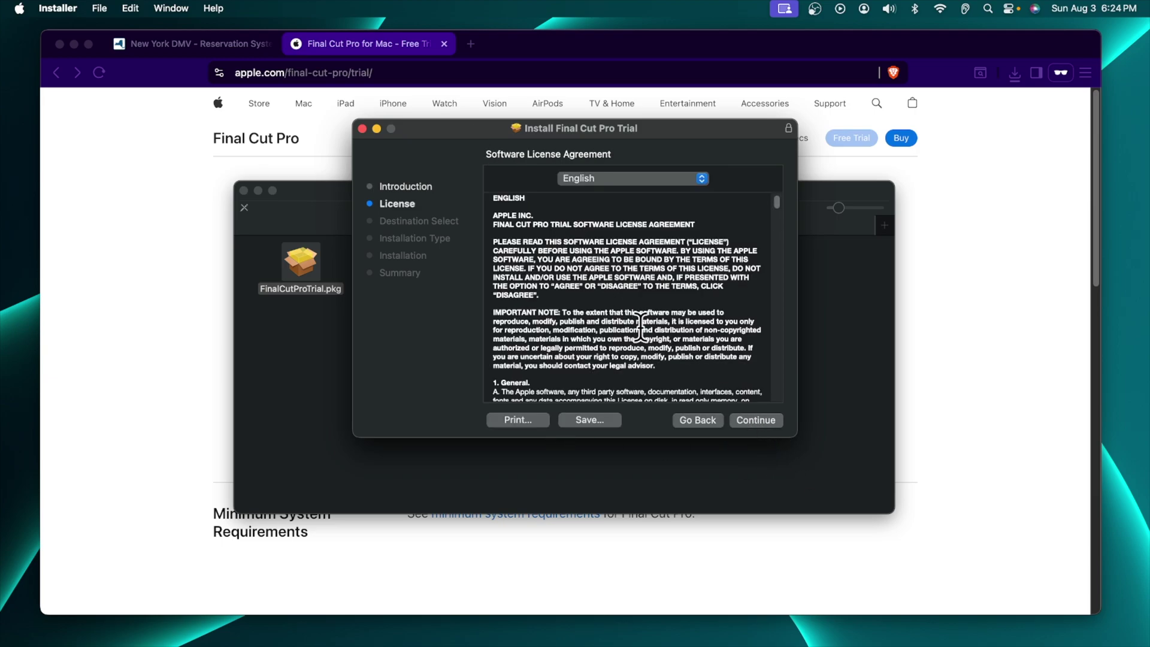
scroll(639, 328, down, 3)
scroll(639, 328, down, 15)
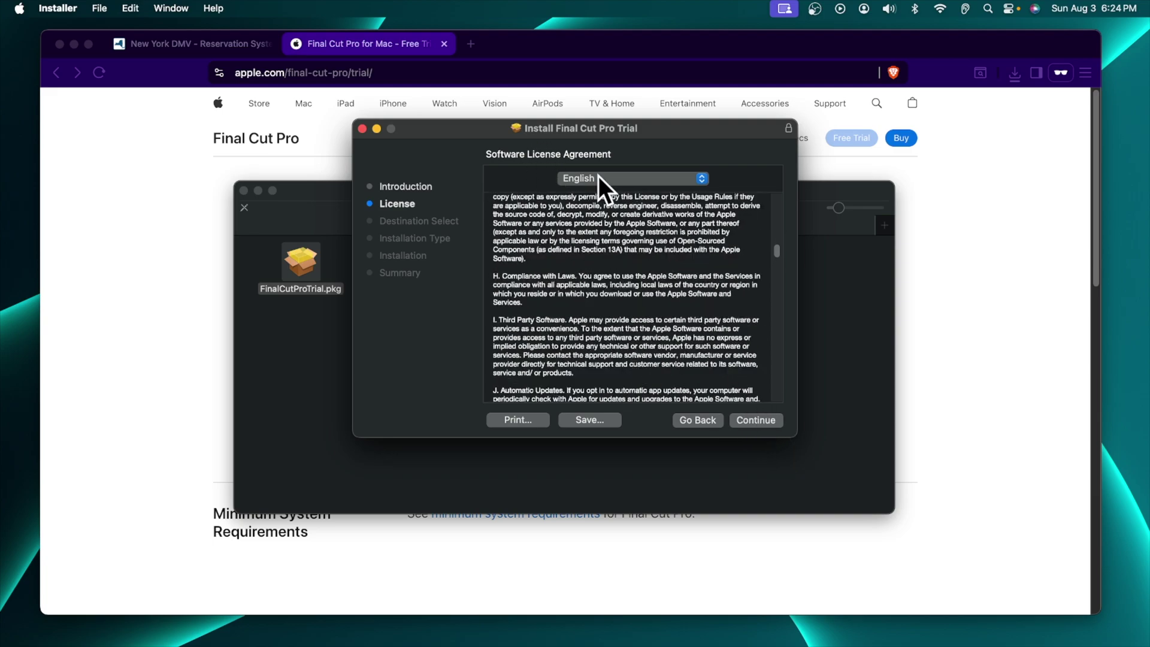
click(756, 419)
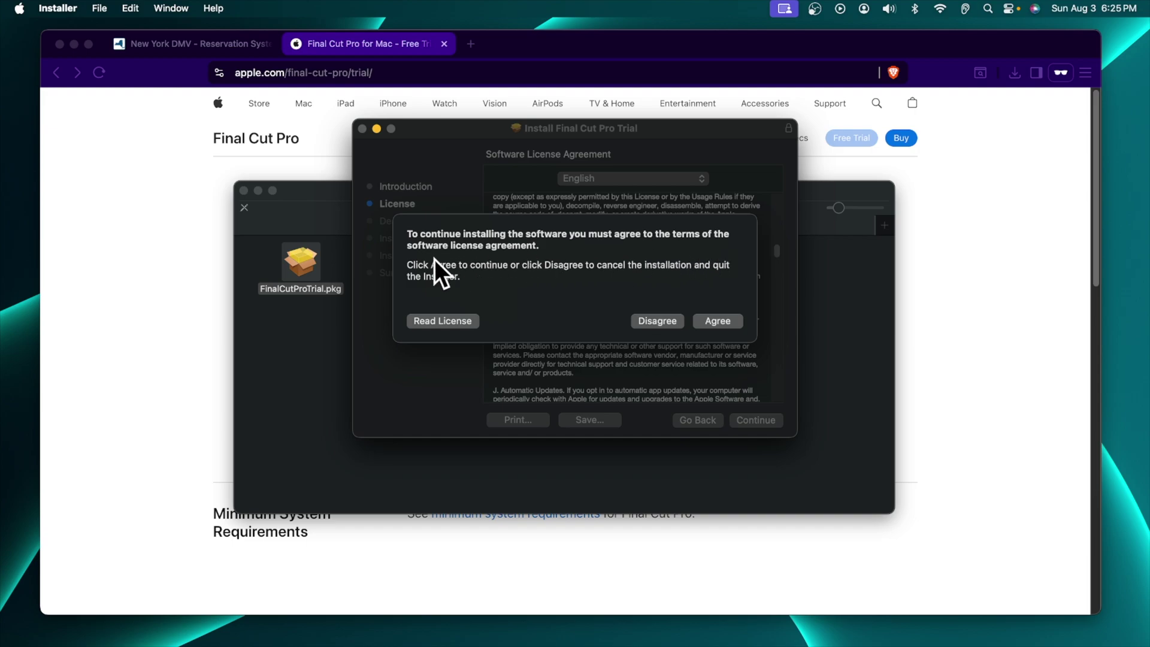
click(712, 318)
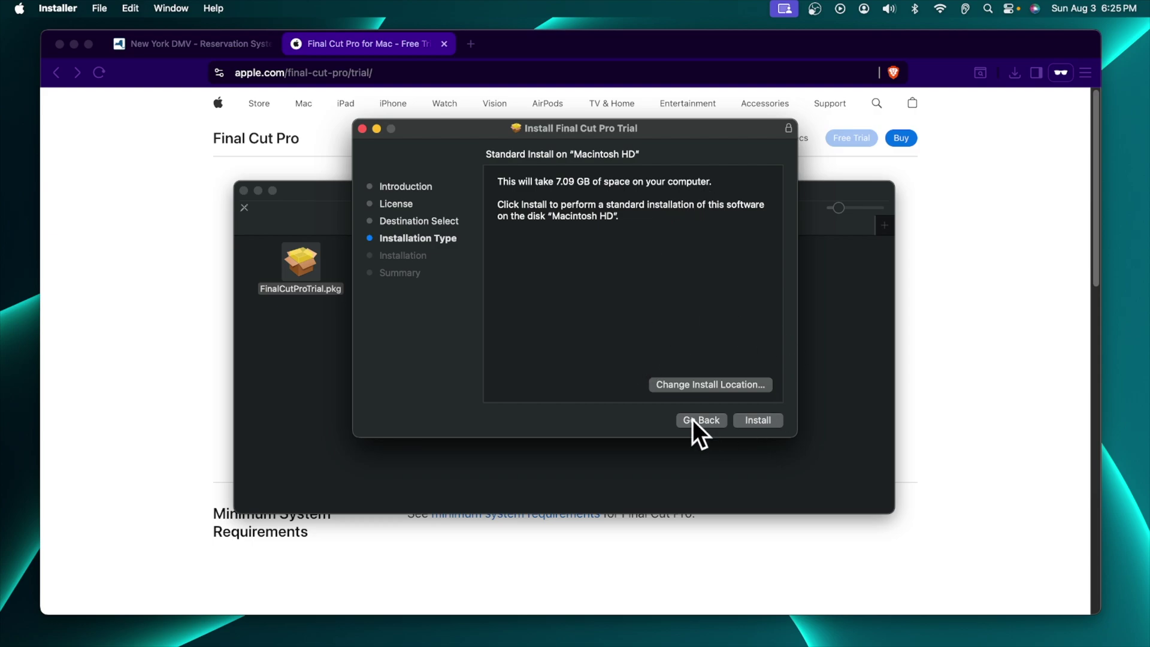
- Install Final Cut Pro Trial on Macintosh HD, authorizing with the account password, then close the installer
click(765, 419)
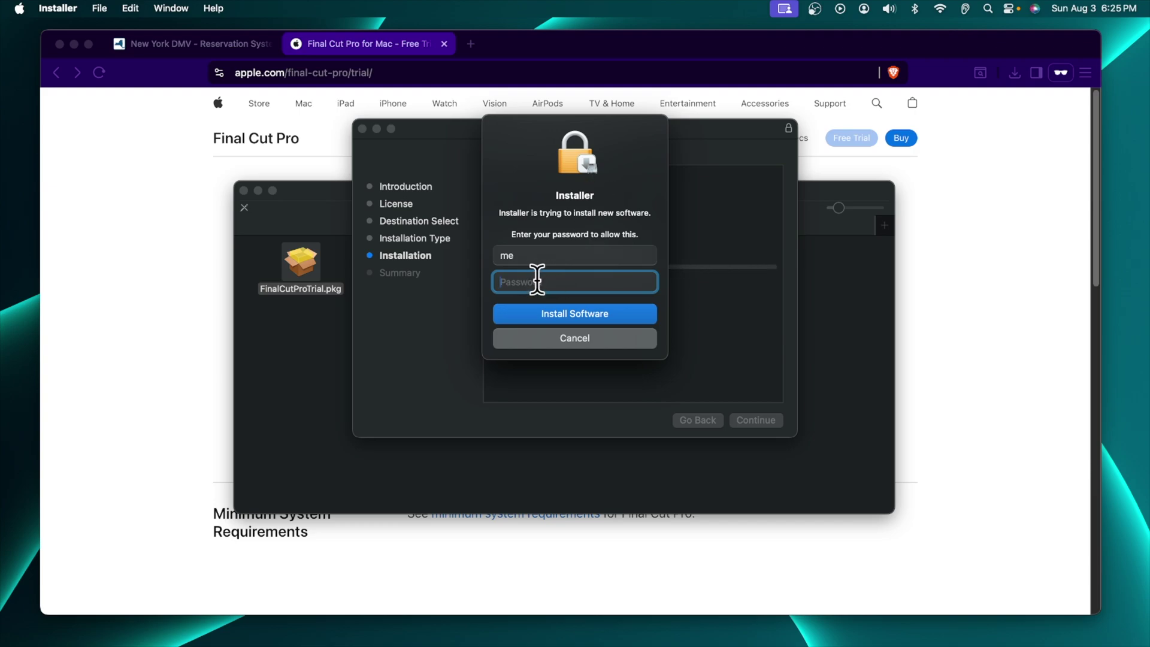
text(******)
click(574, 314)
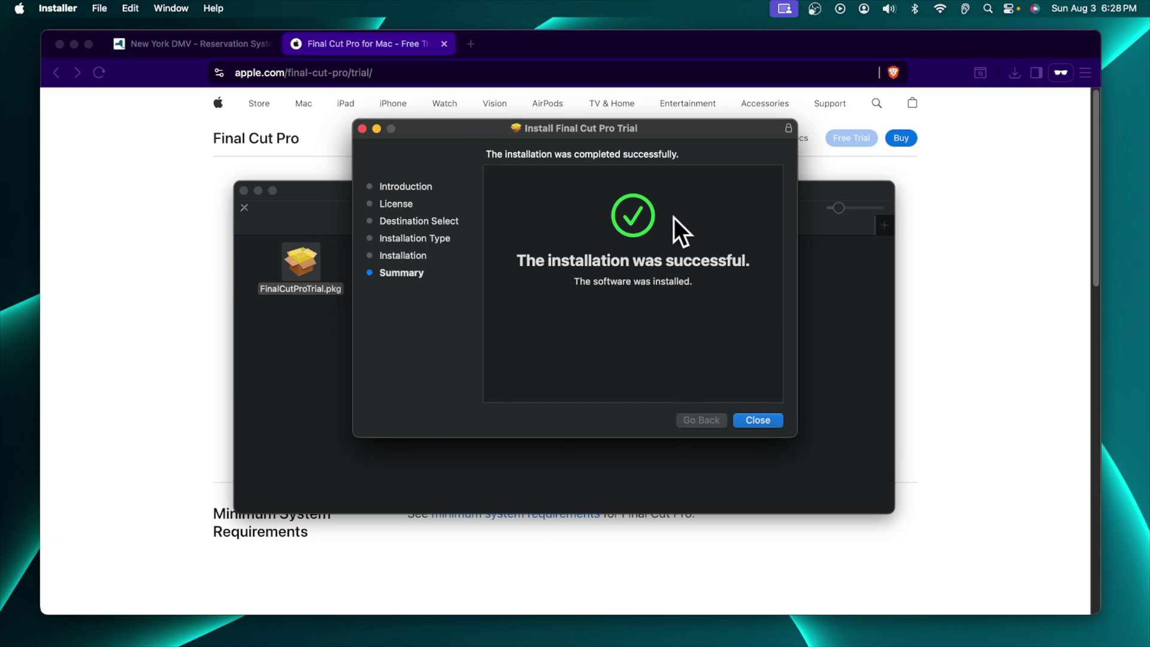
click(757, 420)
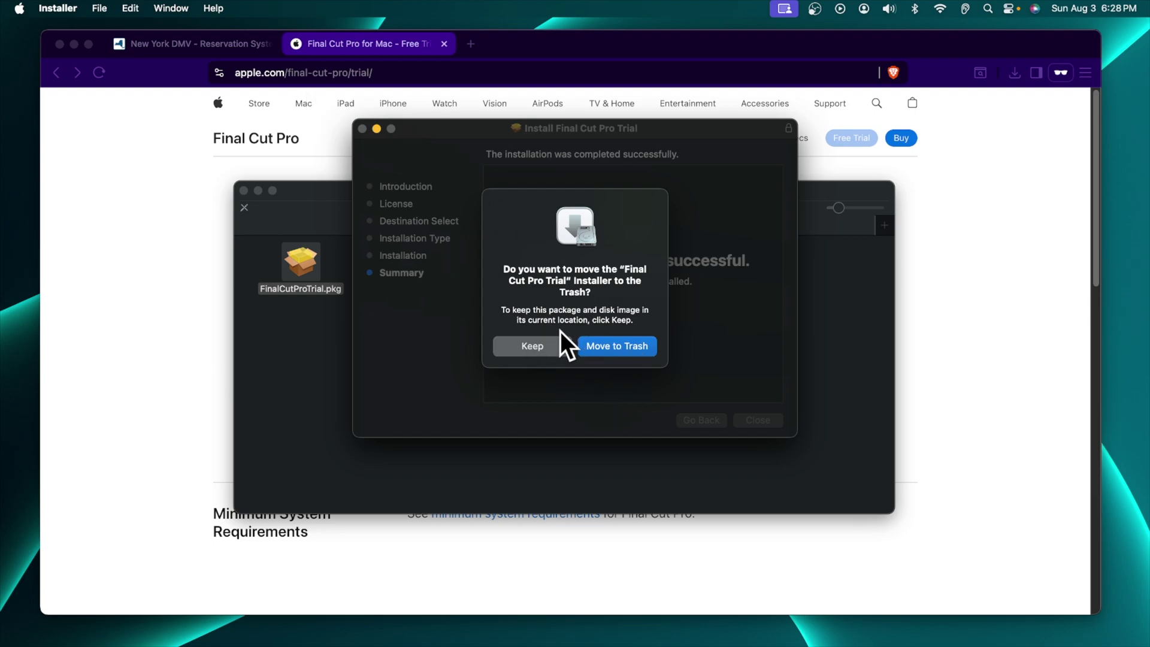
- Move the installer to the Trash, close the Downloads window and minimize Brave
click(612, 347)
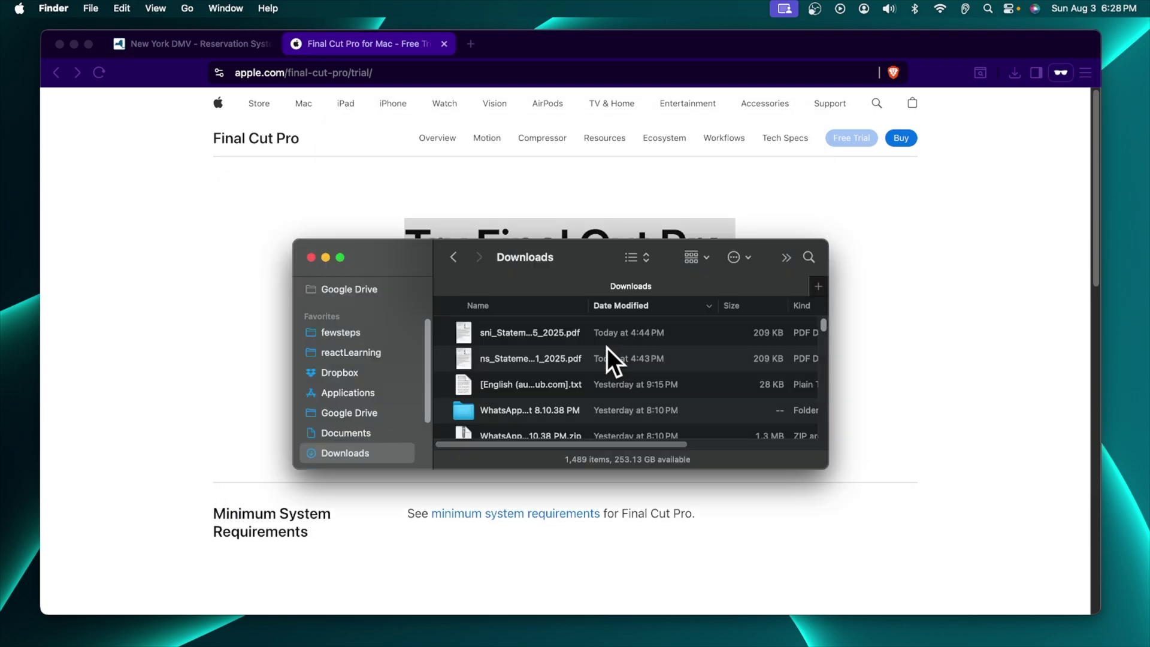
click(311, 256)
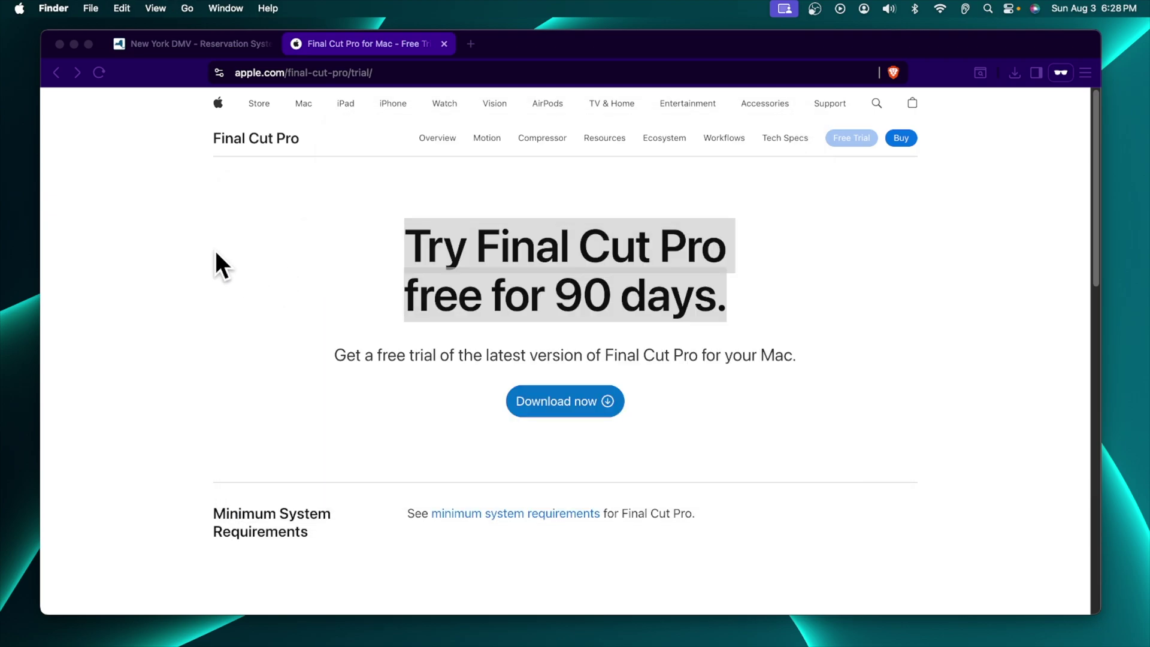
click(75, 45)
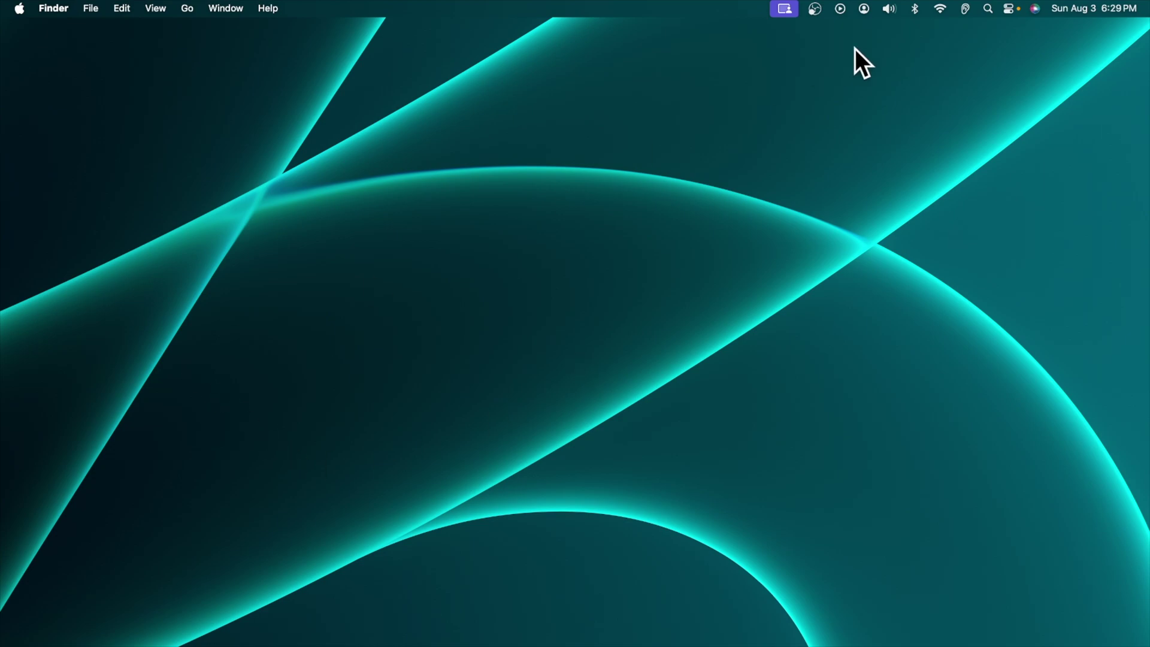
- Search Spotlight for 'final' and launch Final Cut Pro Trial.app
click(986, 9)
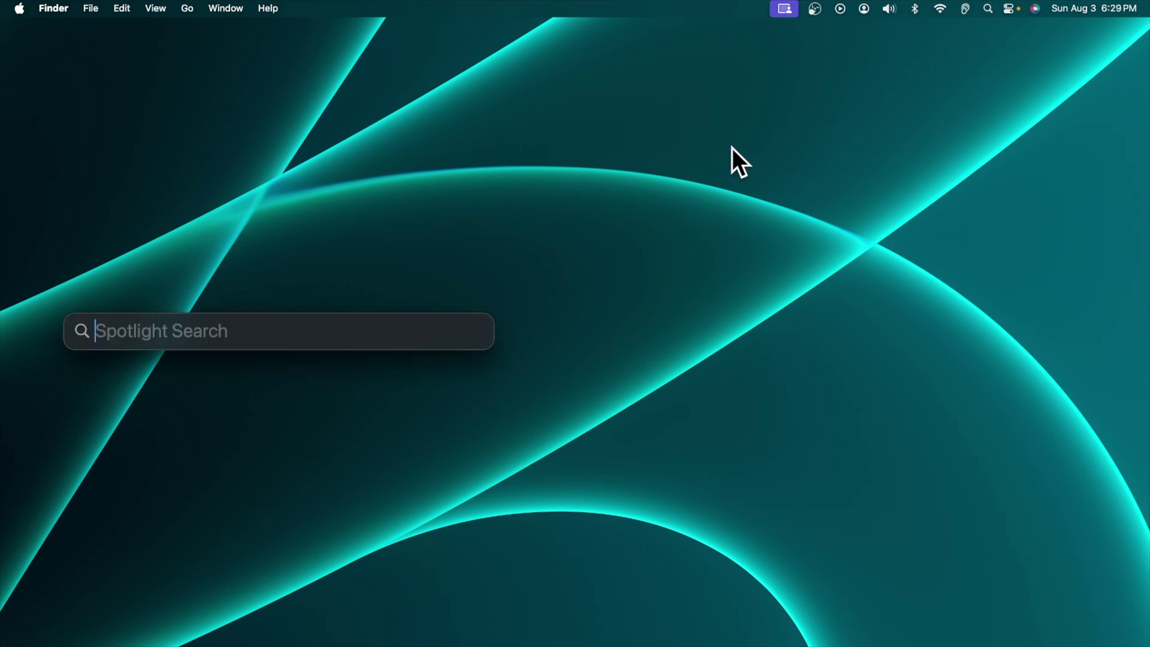
text(final)
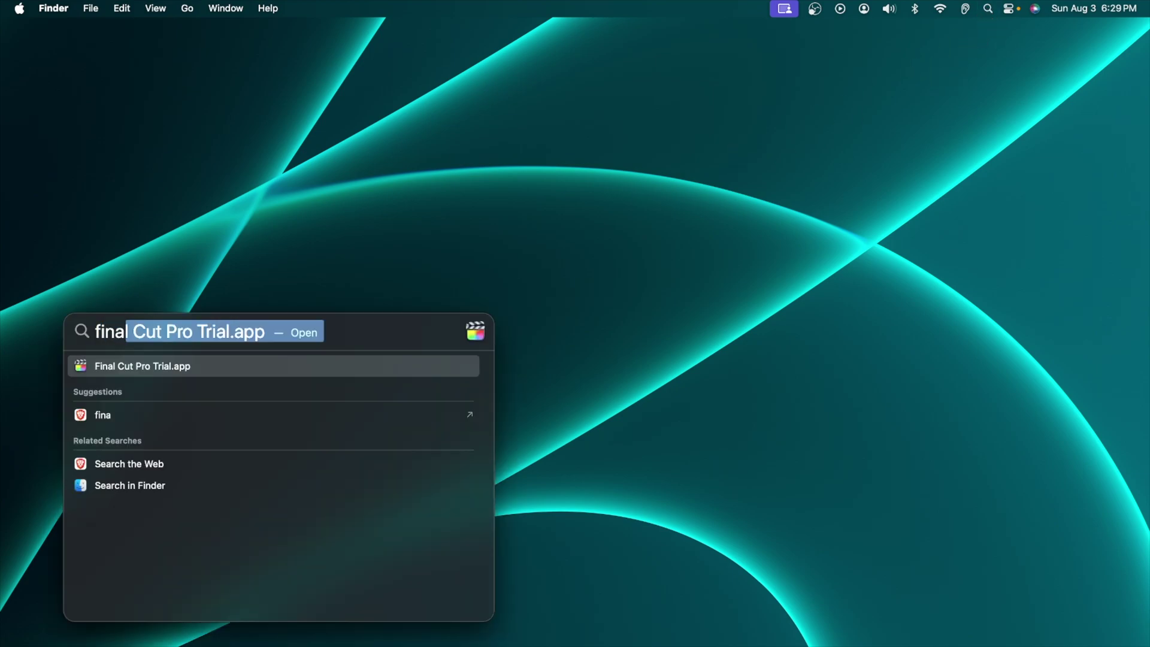
key(BackSpace)
click(193, 365)
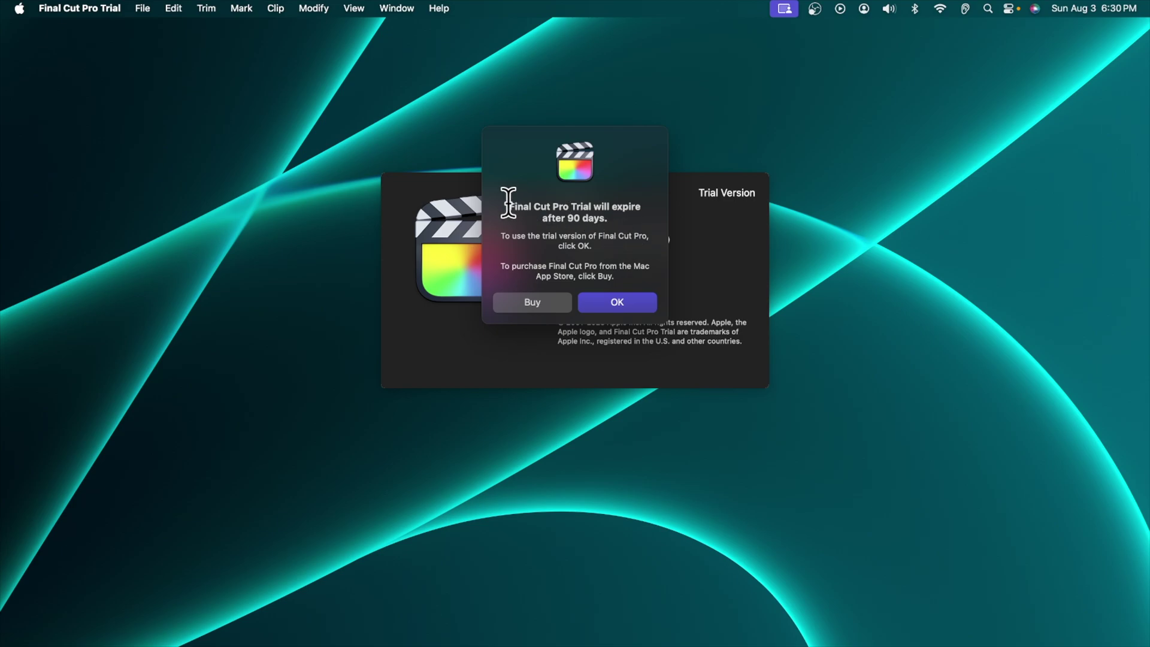
drag(506, 203, 615, 213)
- Accept the 90-day trial notice and continue past What's New to the Untitled library
click(578, 217)
click(619, 304)
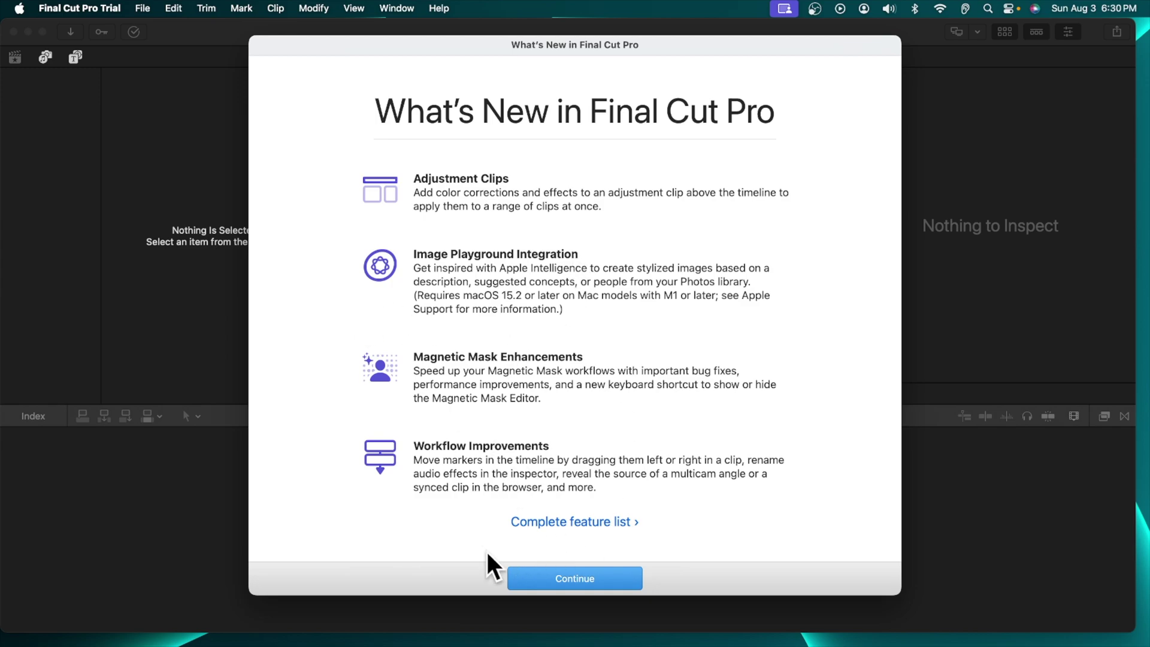
click(577, 578)
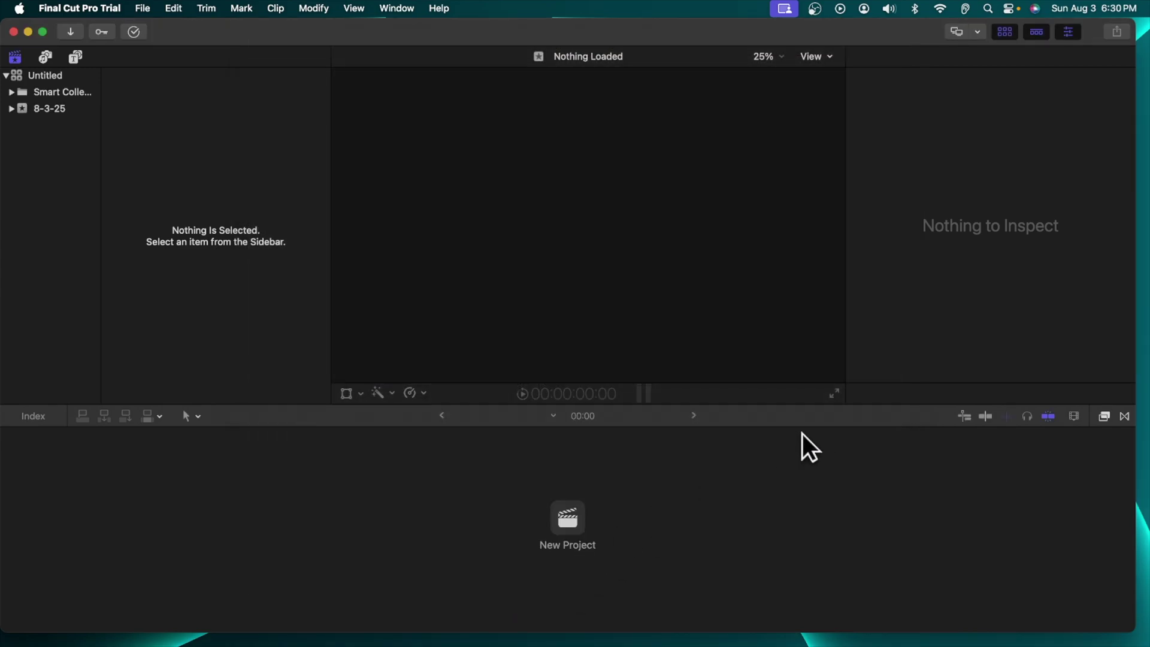